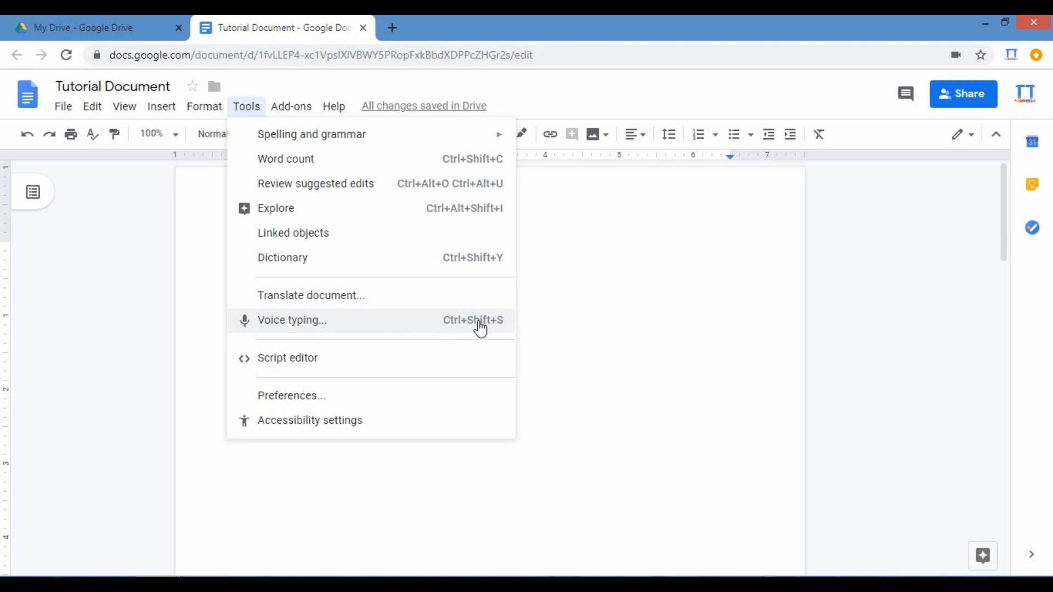
Start voice typing in English (US) and dictate a sample paragraph about speech accuracy at the beginning of the document
click(262, 325)
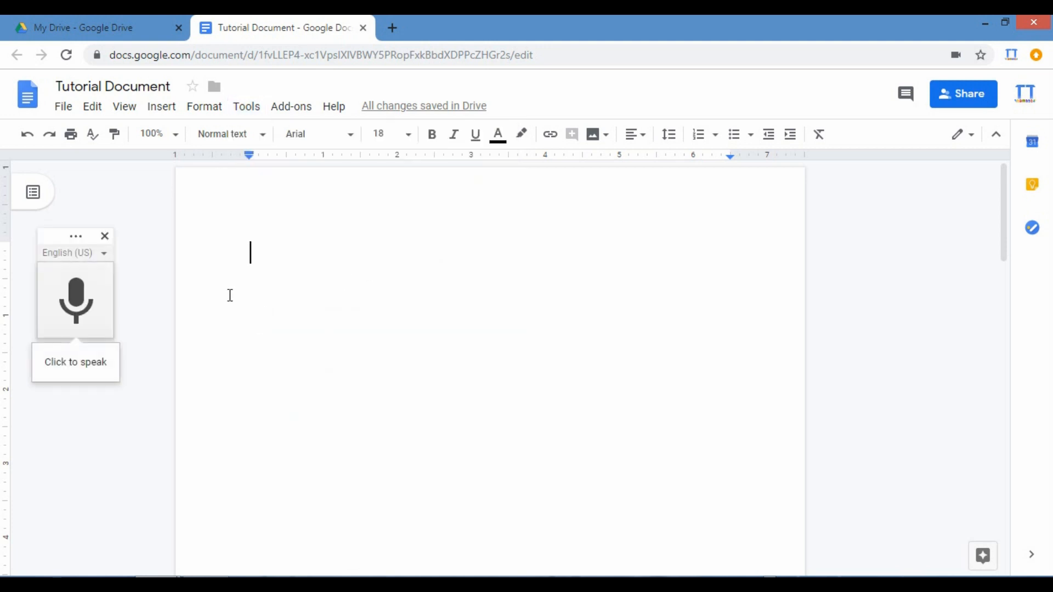
mouse_move(75, 230)
mouse_down()
mouse_move(144, 238)
mouse_move(70, 233)
mouse_up()
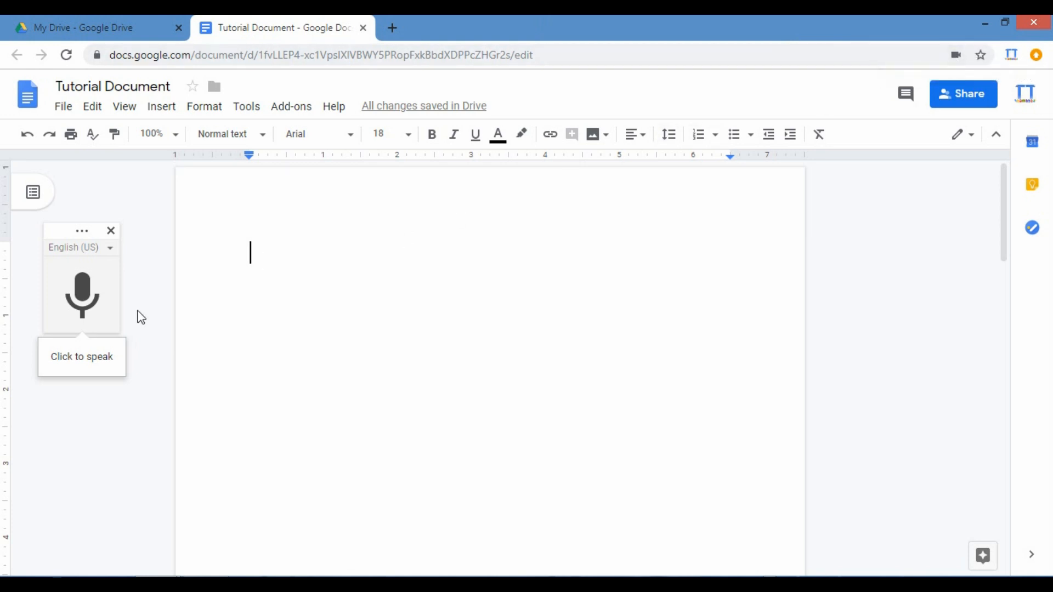
click(83, 311)
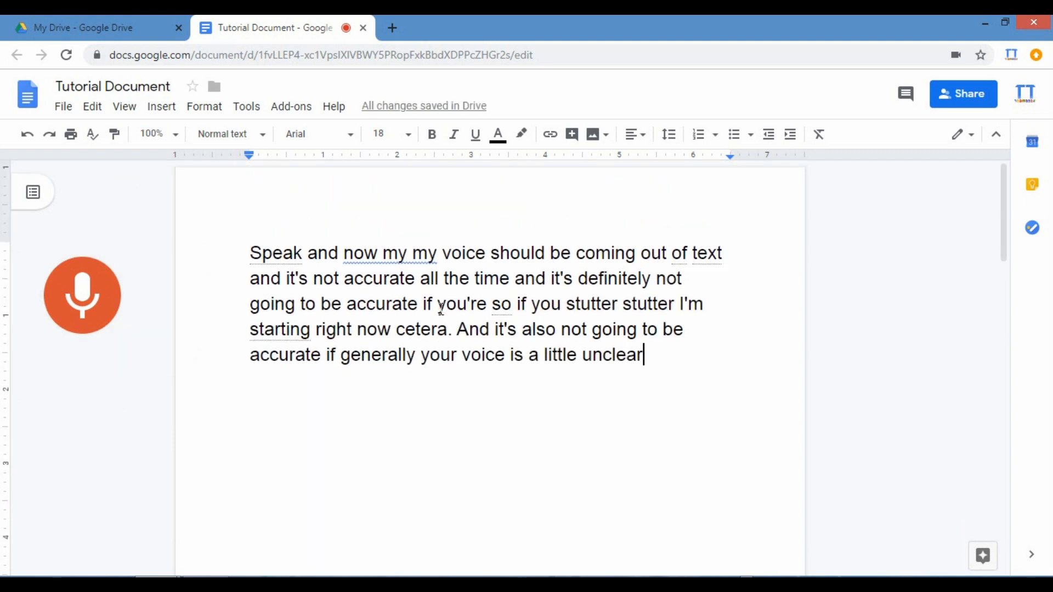
click(85, 299)
Dictate sample sentences by voice into both upper cells and the lower-right cell of the empty two-by-two table
click(423, 361)
scroll(426, 363, down, 1)
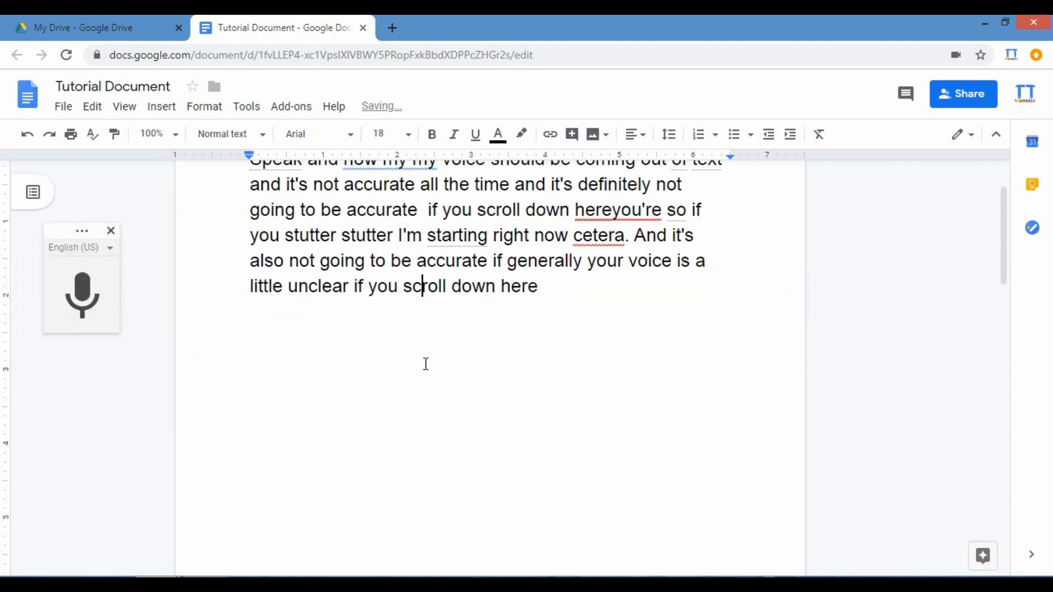
scroll(425, 364, down, 10)
scroll(426, 363, up, 3)
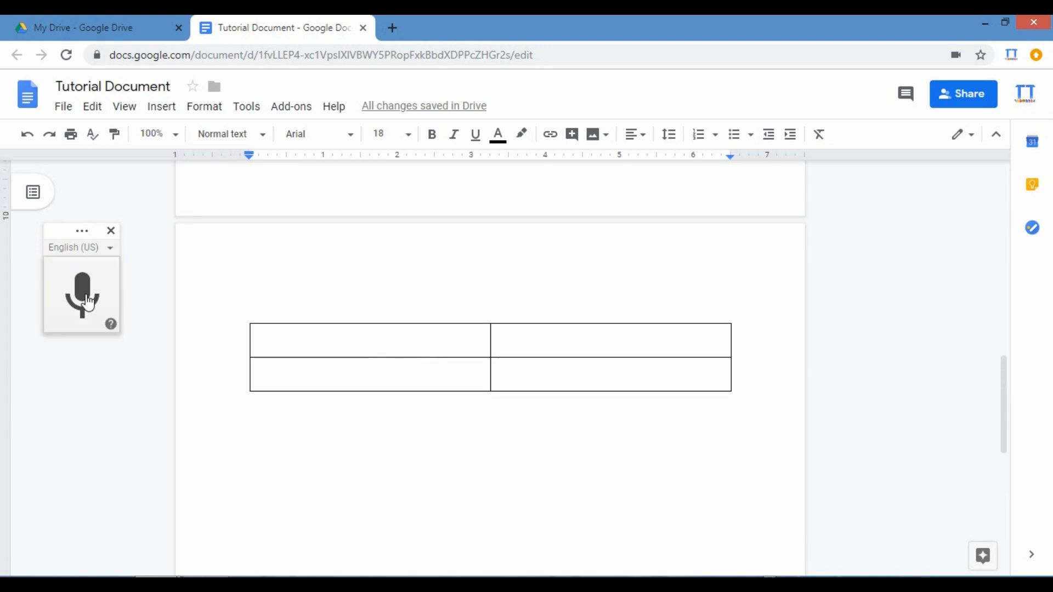
click(110, 323)
click(306, 349)
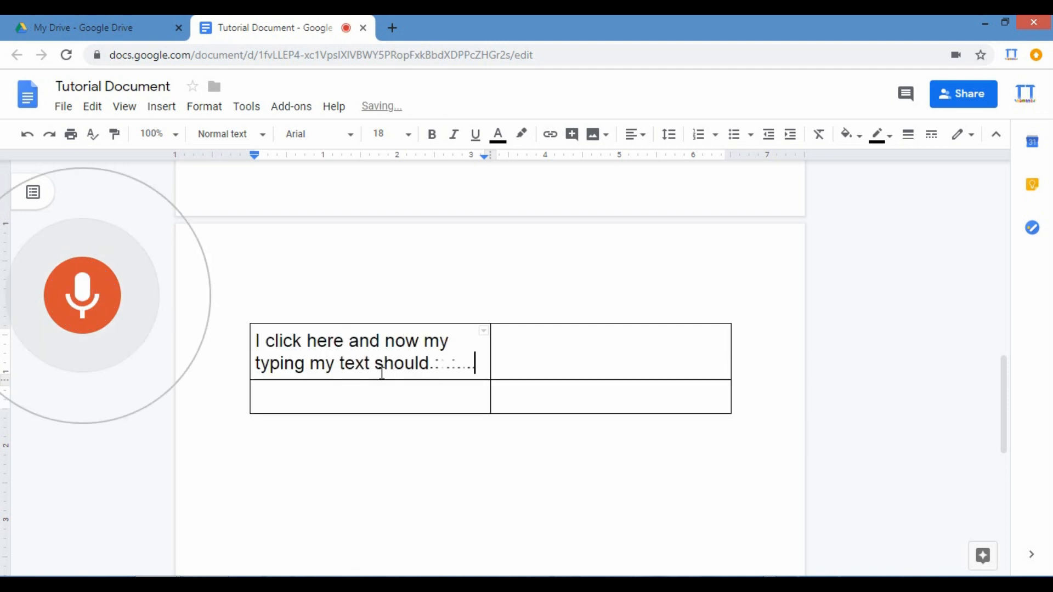
click(555, 359)
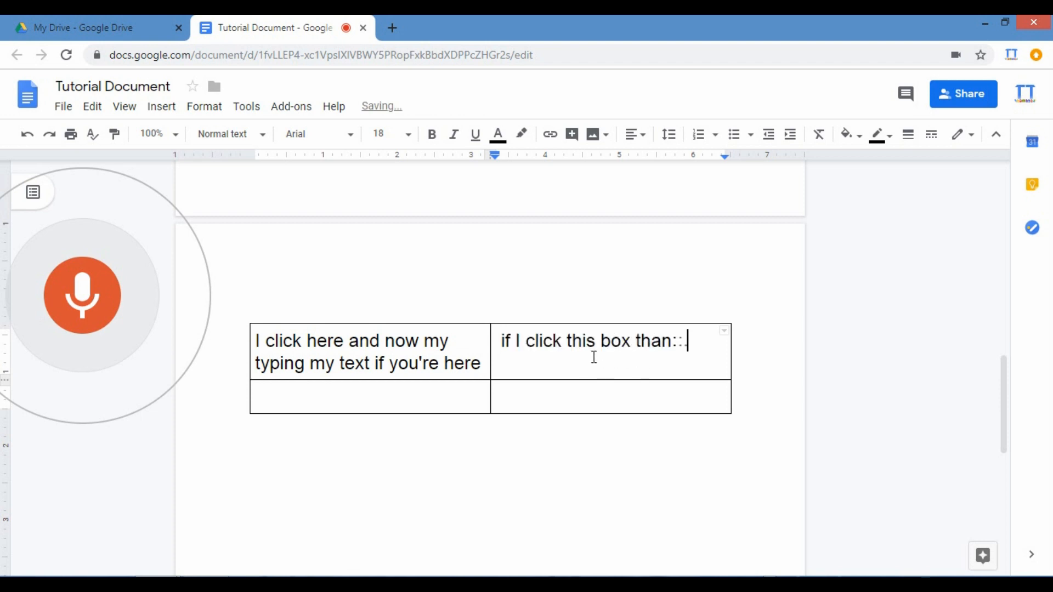
click(509, 393)
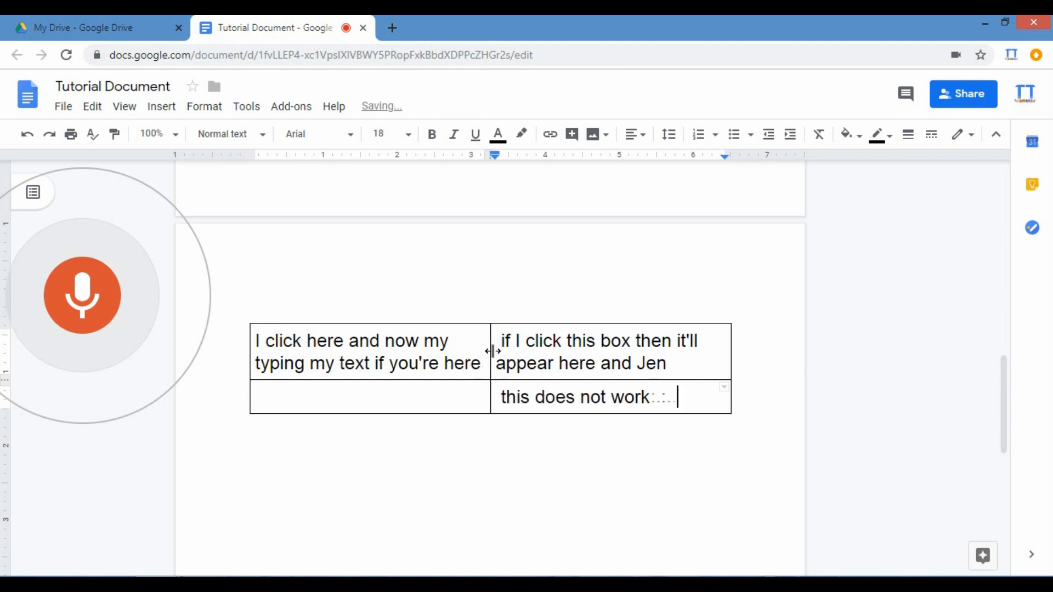
click(363, 239)
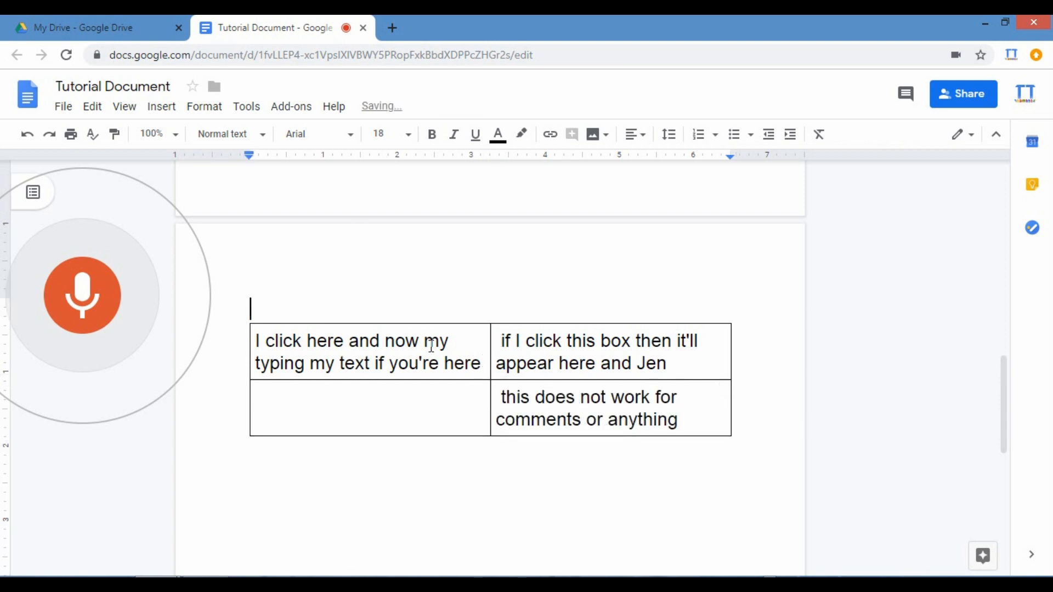
click(432, 408)
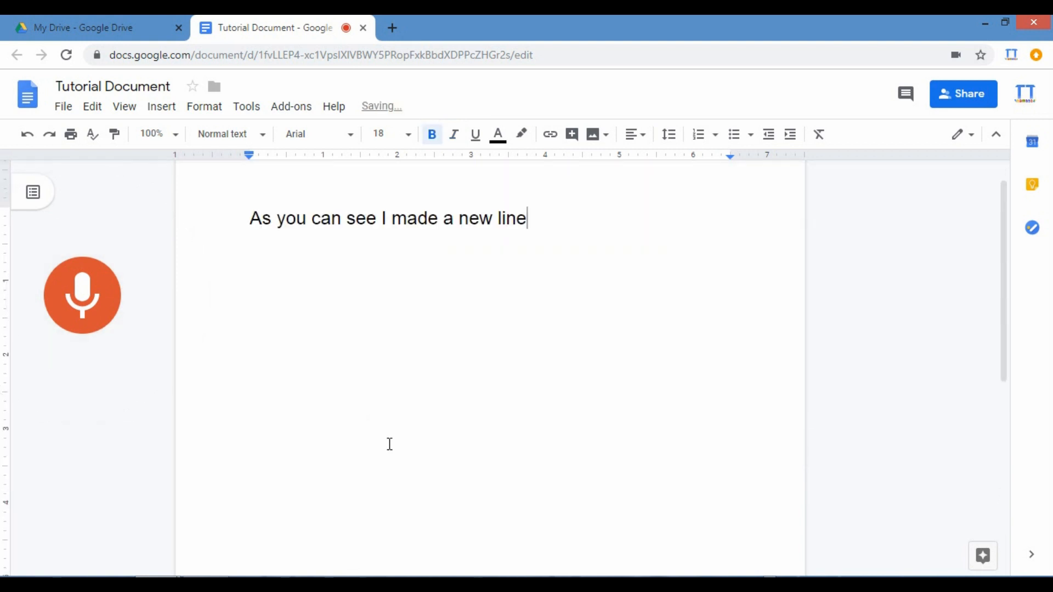
Delete all the document's content and reset the browser zoom to 100%
scroll(390, 444, down, 6)
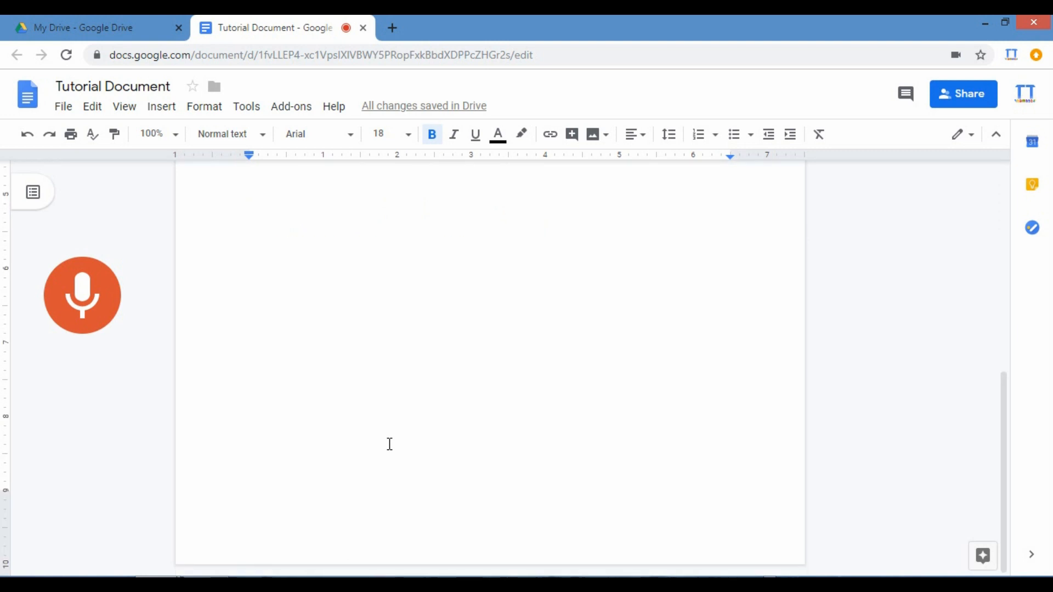
scroll(389, 444, up, 6)
key(ctrl+plus)
key(ctrl+a)
key(BackSpace)
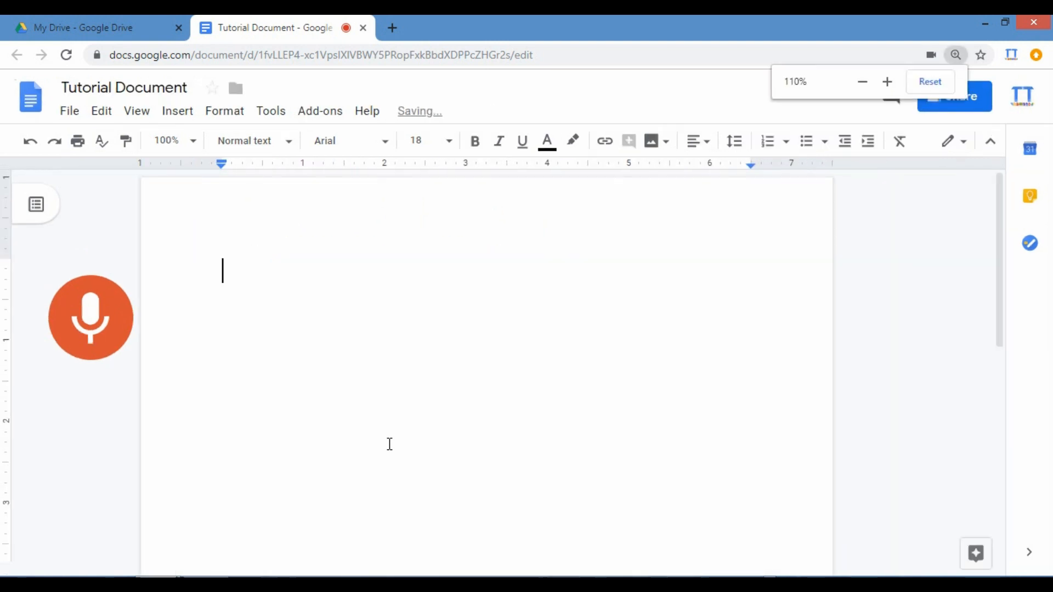
click(955, 54)
click(940, 84)
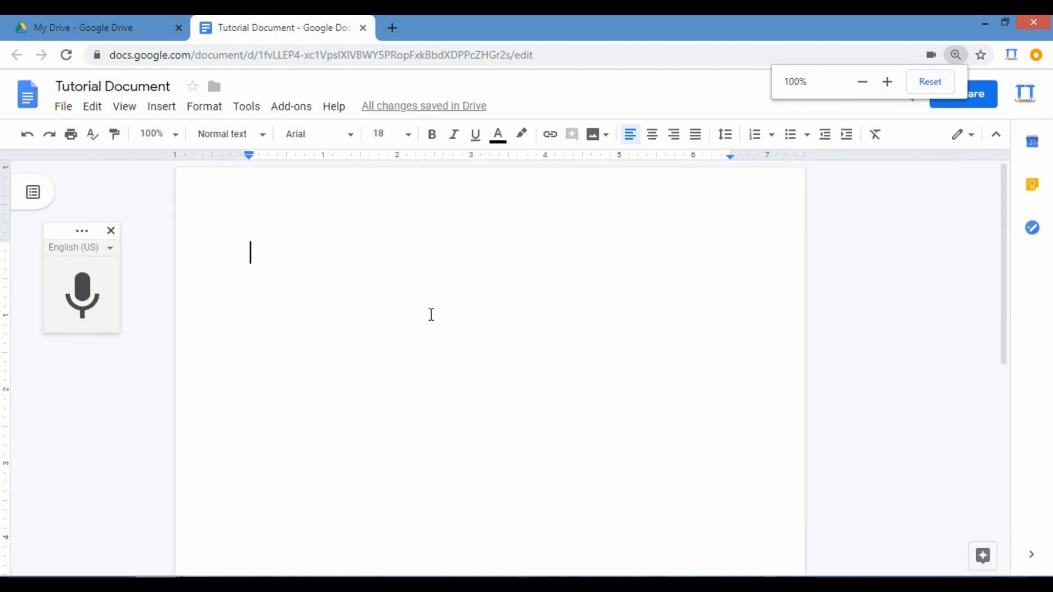
key(ctrl+a)
key(ctrl+b)
key(ctrl+i)
click(430, 315)
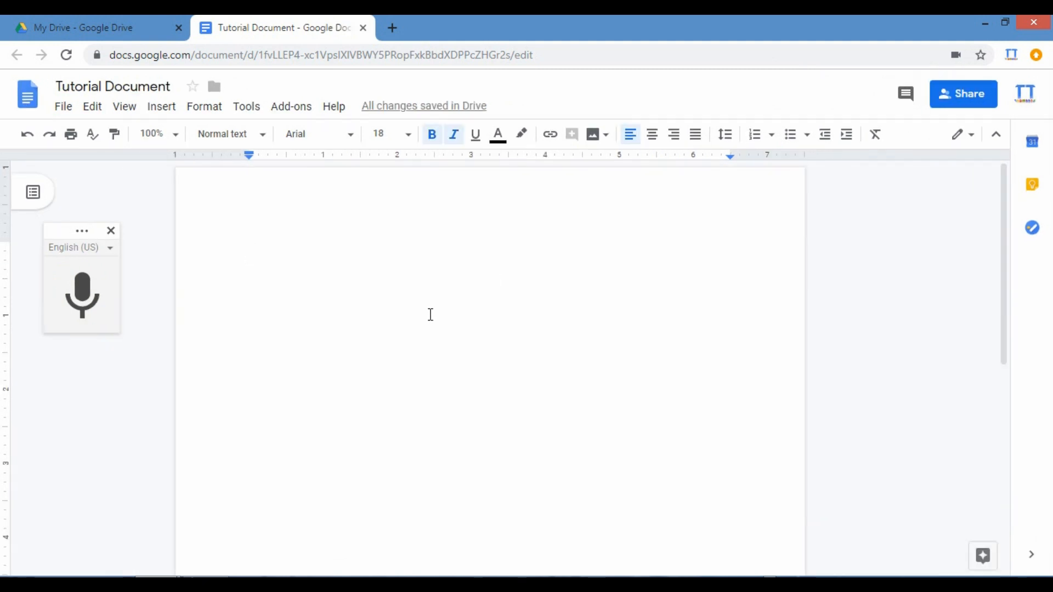
click(432, 134)
click(456, 136)
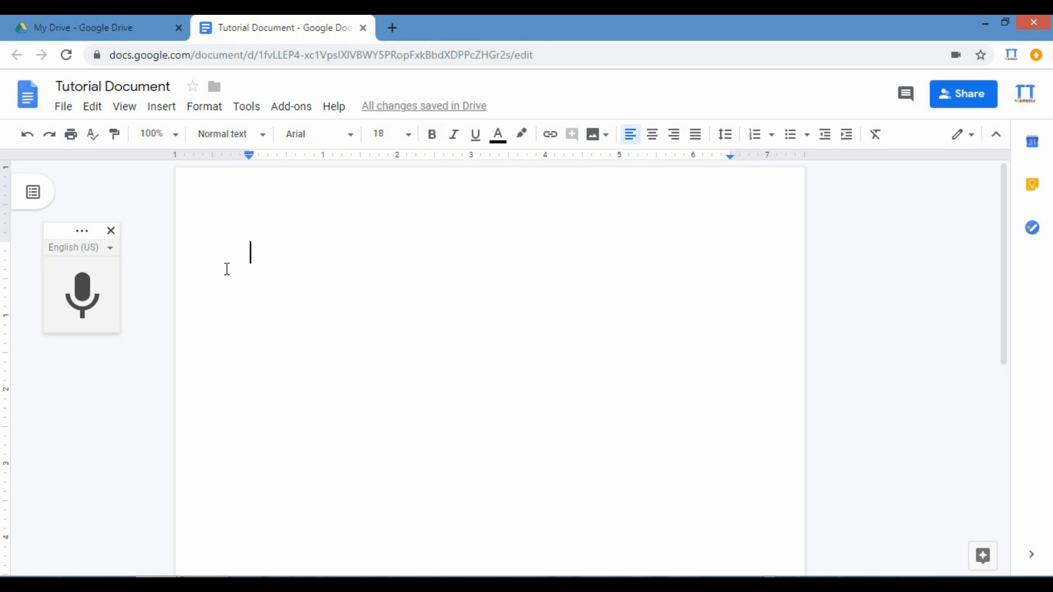
Dictate a sample paragraph, using voice commands to switch to bold and to bold italic partway through
click(70, 302)
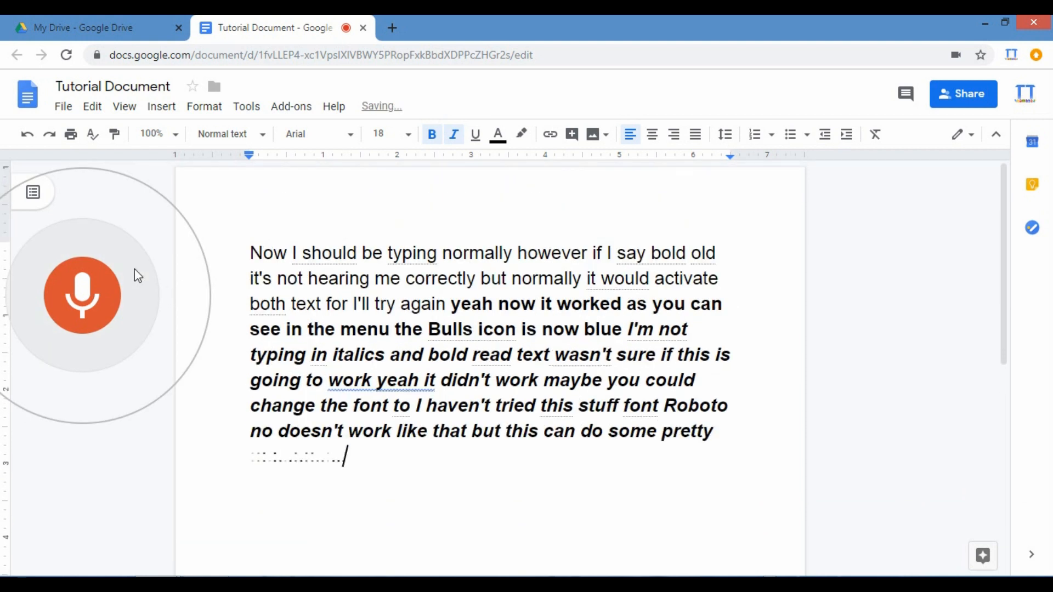
click(81, 296)
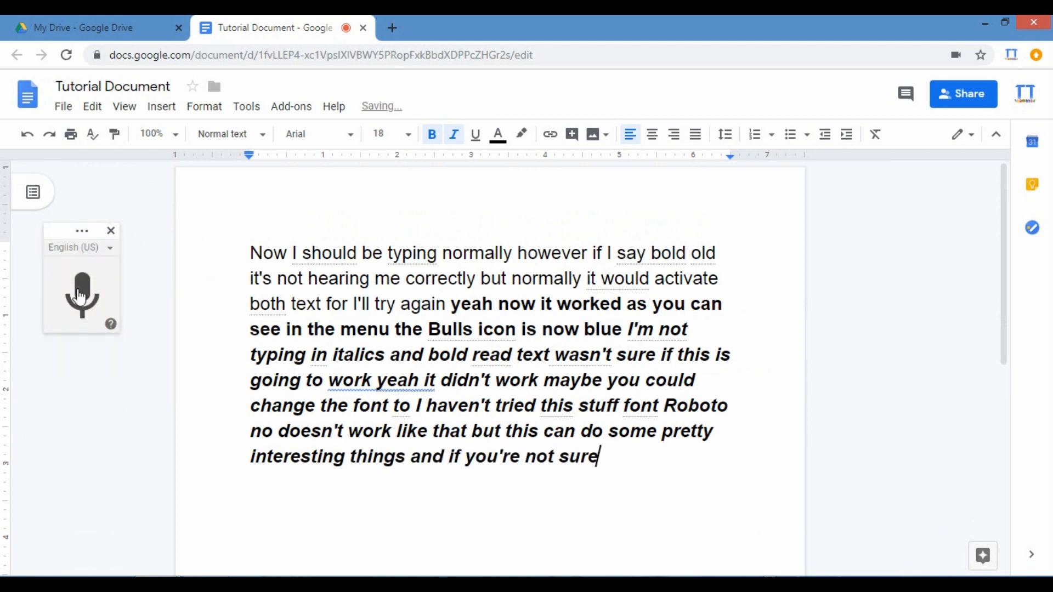
Examine the voice typing help, including the Step 3 voice commands and the Edit your document command list
click(111, 325)
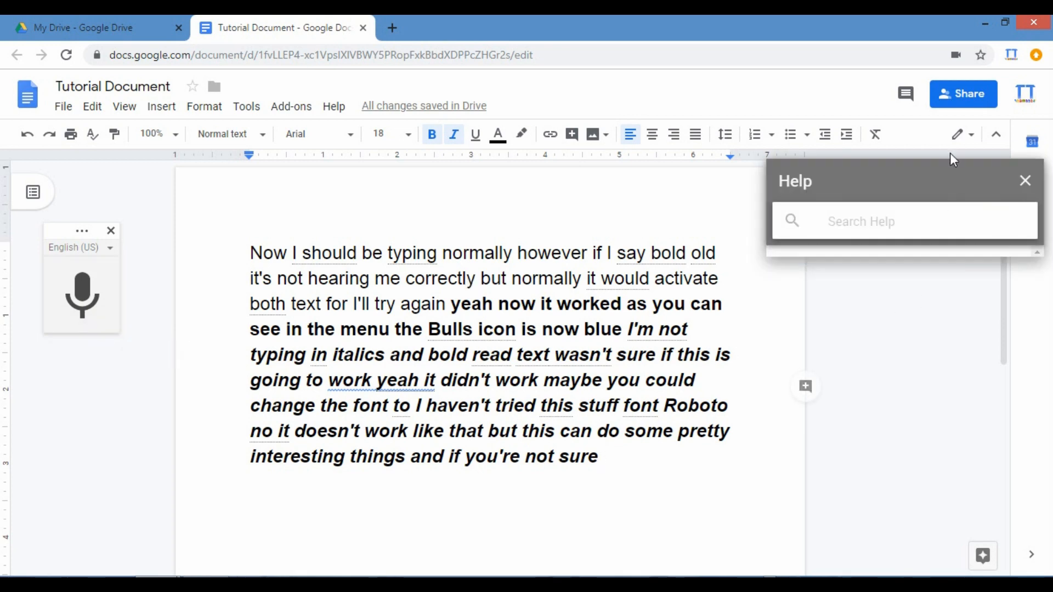
scroll(882, 341, down, 10)
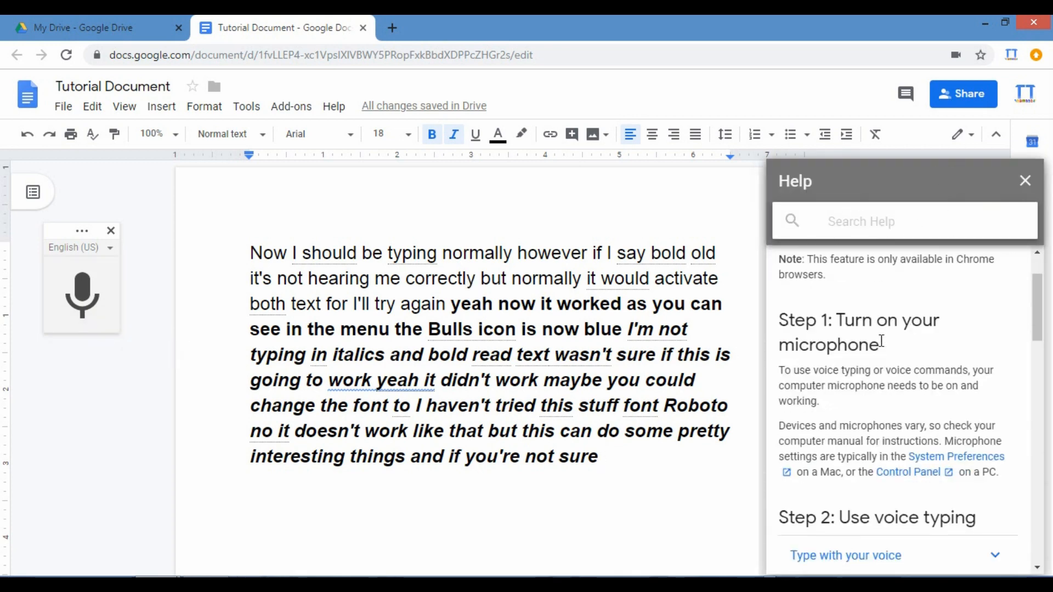
scroll(881, 343, down, 3)
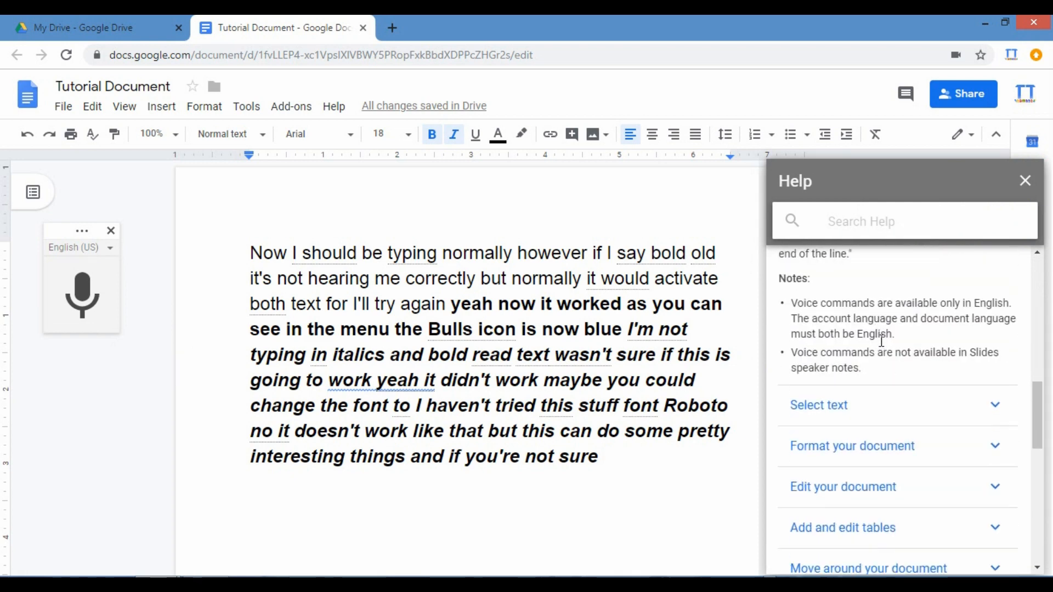
scroll(882, 337, up, 3)
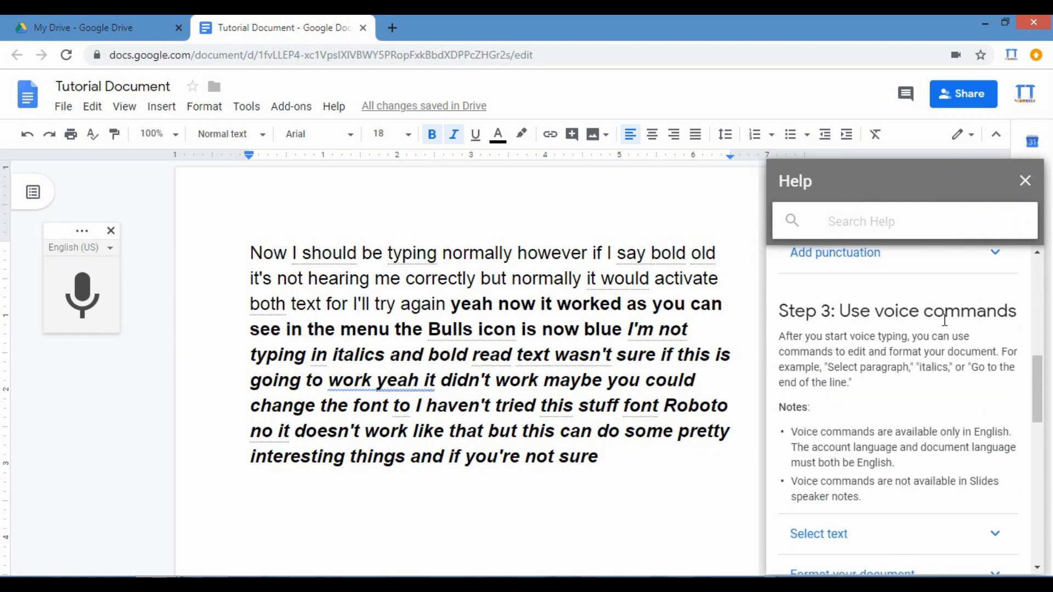
scroll(945, 319, down, 3)
scroll(859, 399, down, 2)
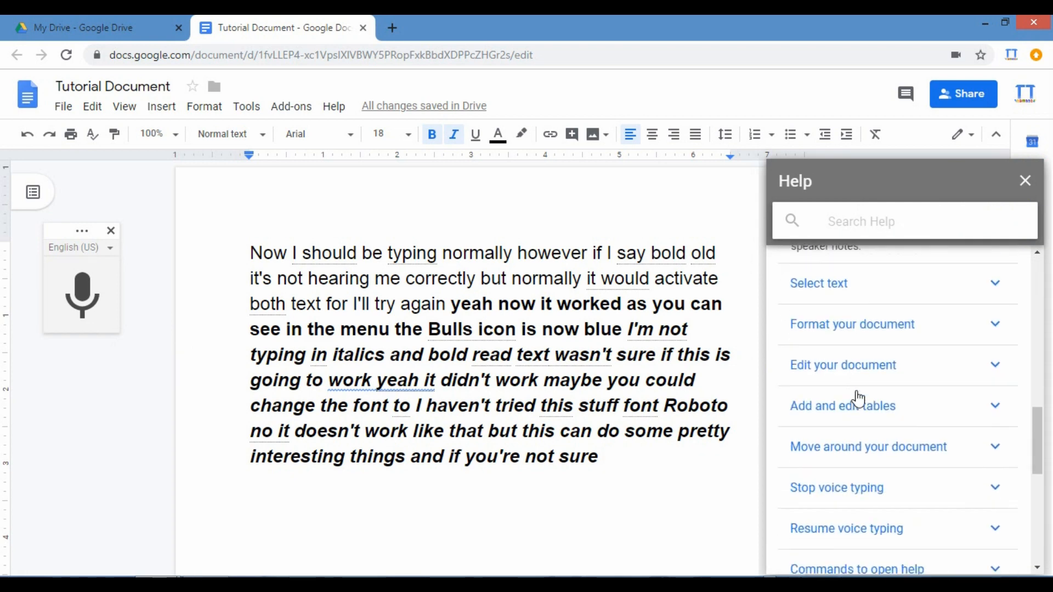
click(830, 348)
scroll(831, 348, down, 1)
scroll(829, 346, down, 3)
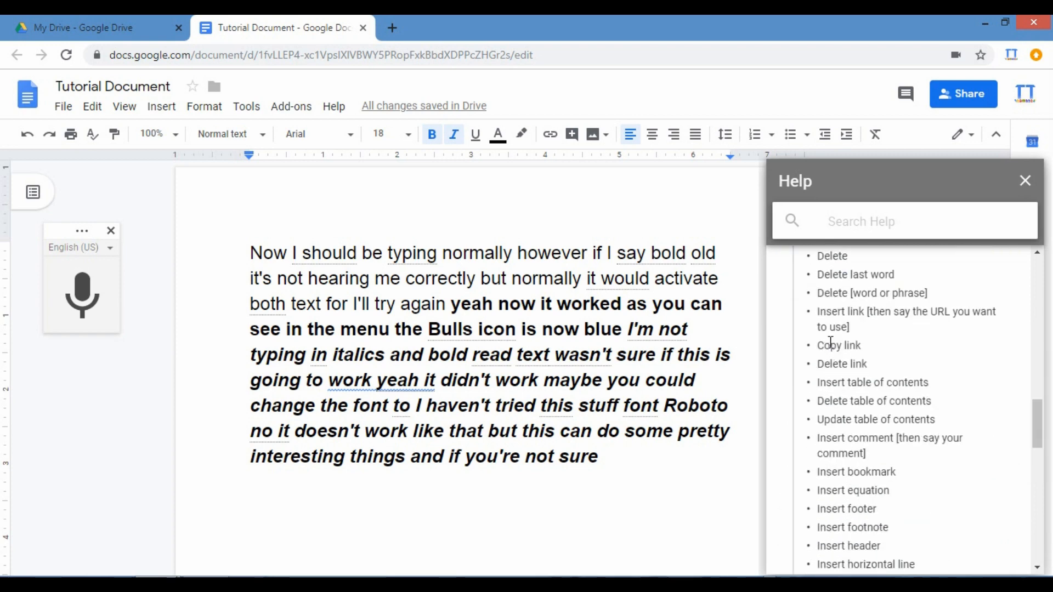
scroll(829, 344, up, 6)
click(843, 532)
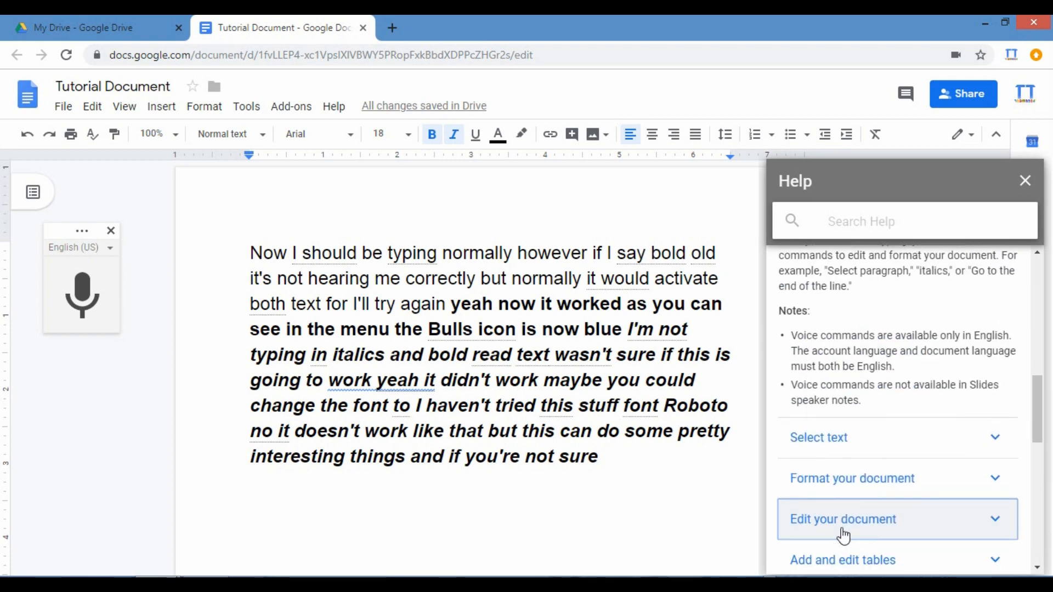
scroll(842, 535, down, 9)
scroll(843, 533, up, 8)
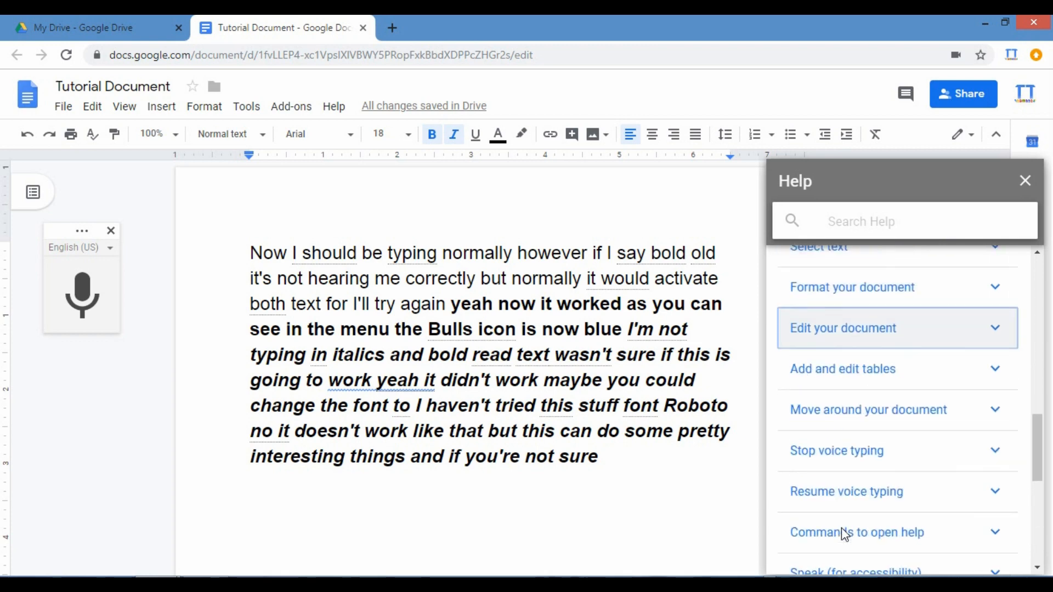
click(1023, 181)
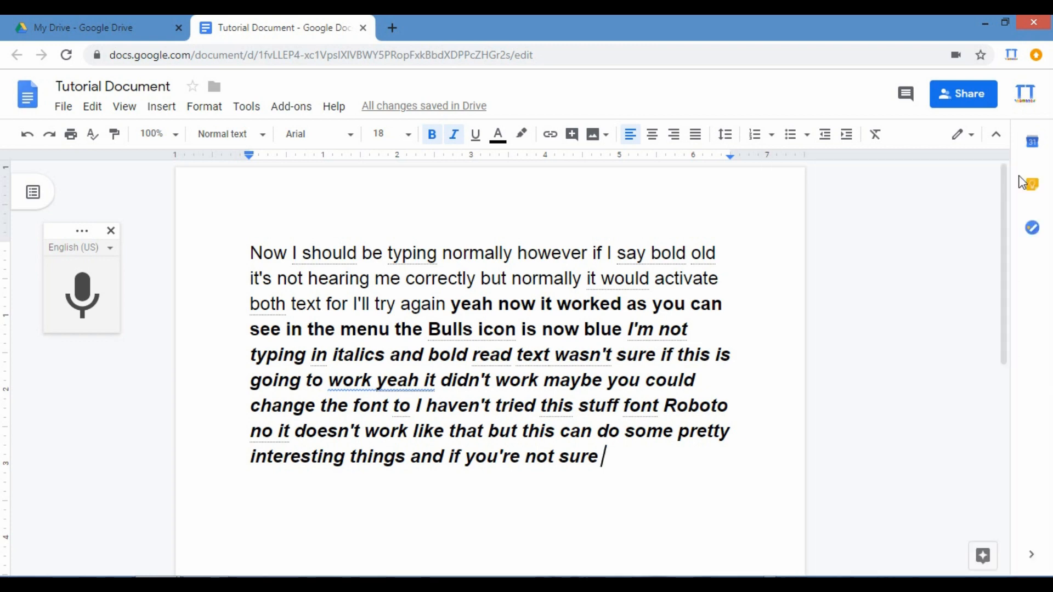